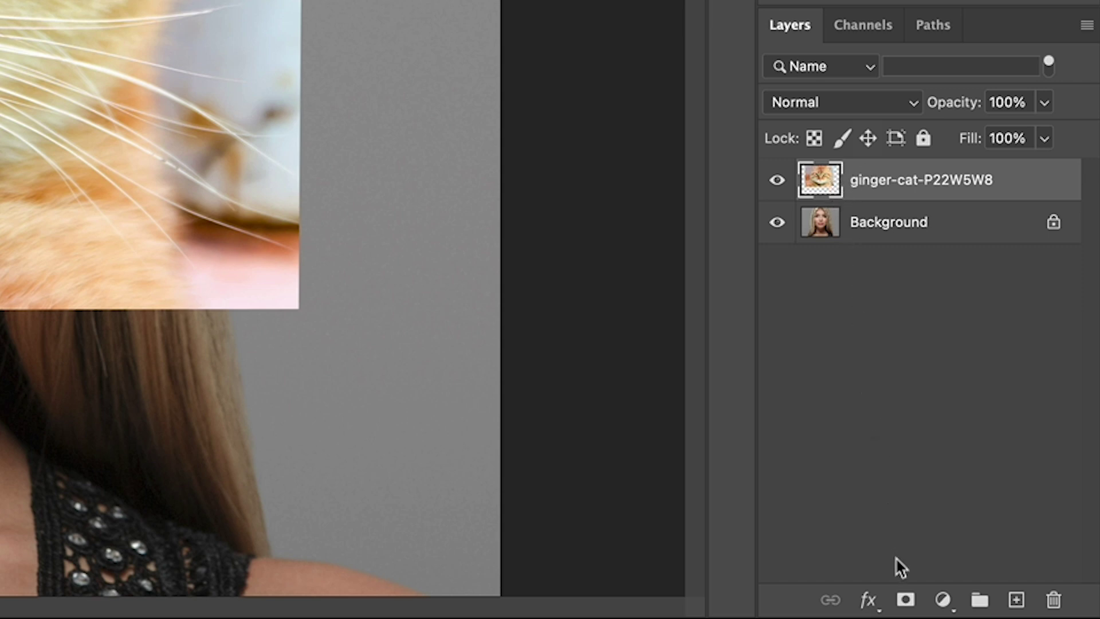
# Hide the ginger-cat layer behind a black layer mask and choose the Brush tool
pyautogui.keyDown('alt'); pyautogui.click(905, 600); pyautogui.keyUp('alt')
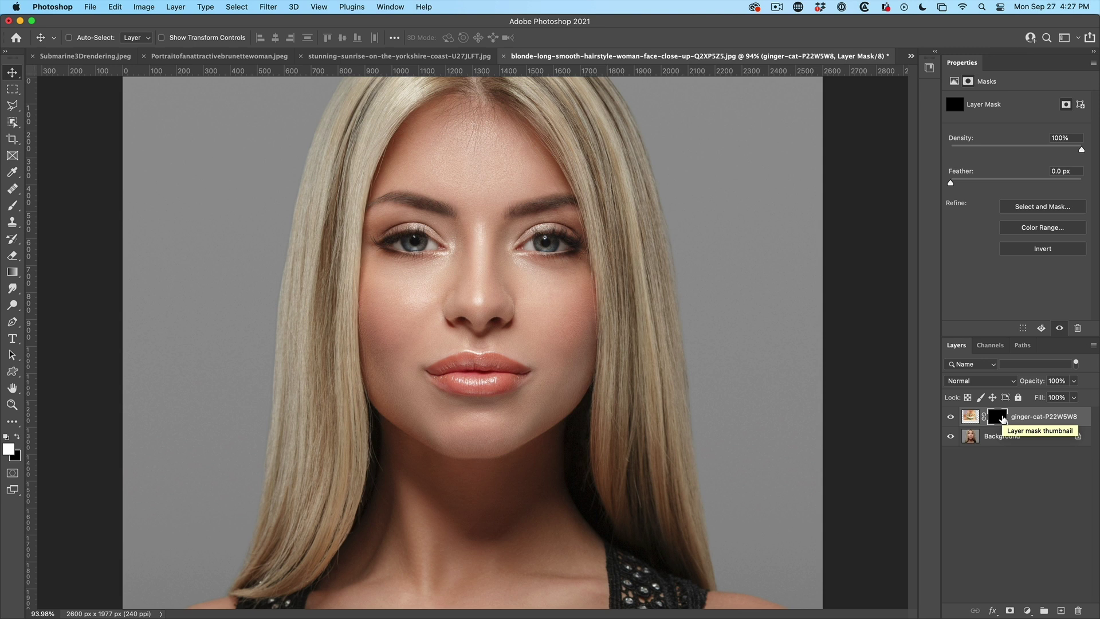
pyautogui.click(14, 207)
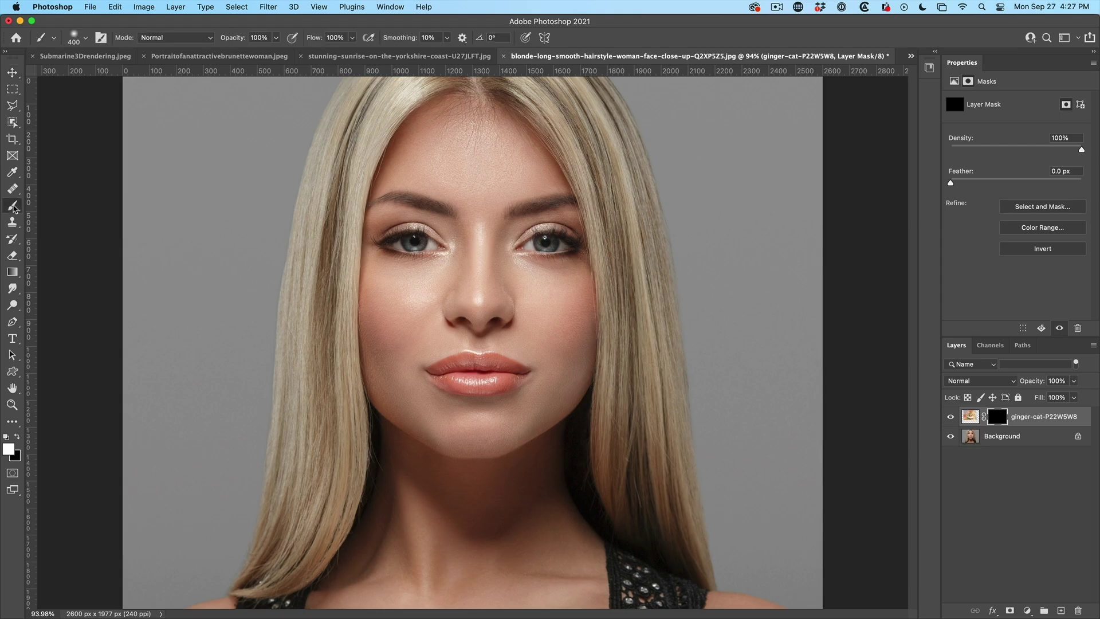
pyautogui.rightClick(13, 206)
pyautogui.click(49, 207)
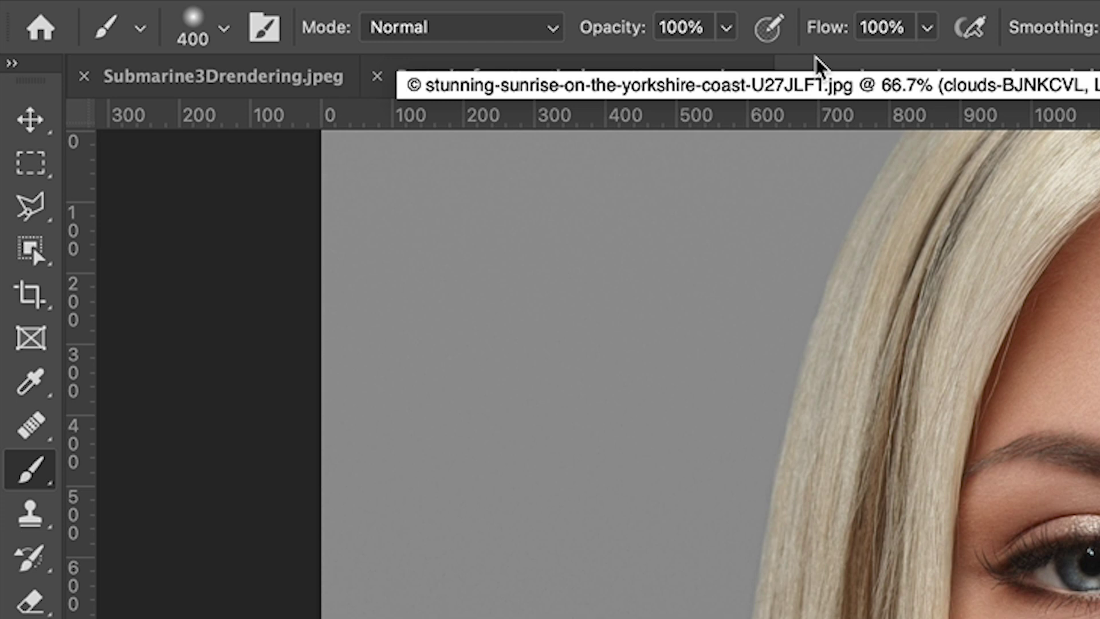
# Paint the cat layer's mask with white at 10% flow to reveal the cat's eyes and forehead fur on the woman's face
pyautogui.hotkey('shift', '1')
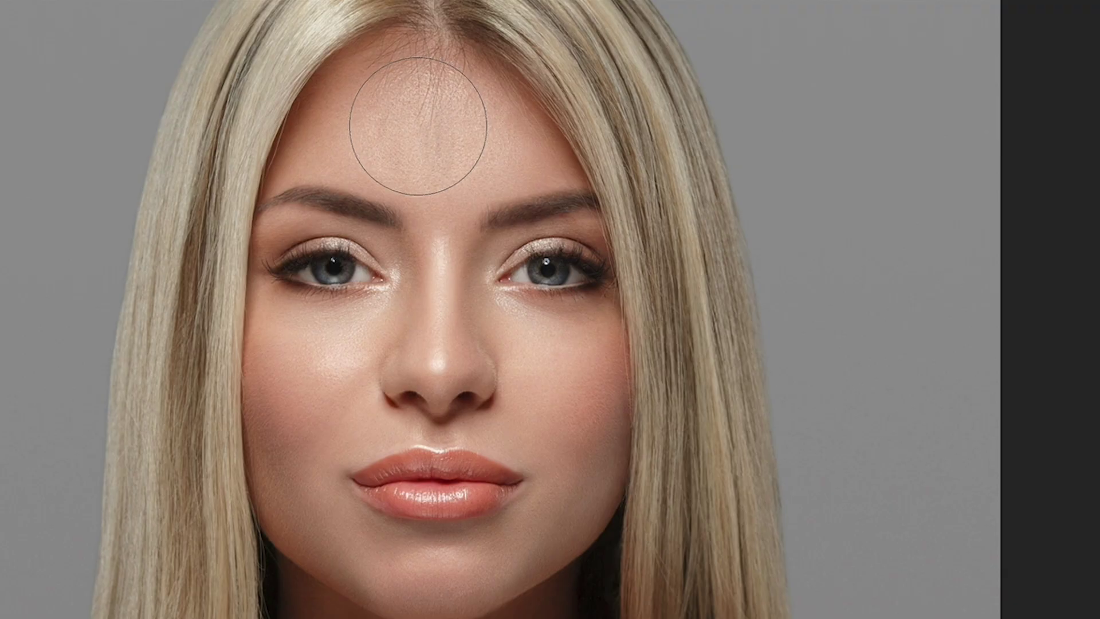
pyautogui.moveTo(418, 126)
pyautogui.mouseDown()
pyautogui.moveTo(326, 227)
pyautogui.moveTo(344, 214)
pyautogui.moveTo(340, 262)
pyautogui.moveTo(368, 238)
pyautogui.moveTo(337, 294)
pyautogui.moveTo(408, 258)
pyautogui.moveTo(540, 288)
pyautogui.moveTo(542, 253)
pyautogui.moveTo(325, 294)
pyautogui.moveTo(418, 259)
pyautogui.moveTo(527, 248)
pyautogui.moveTo(394, 127)
pyautogui.moveTo(502, 171)
pyautogui.moveTo(532, 196)
pyautogui.moveTo(350, 190)
pyautogui.moveTo(316, 207)
pyautogui.mouseUp()
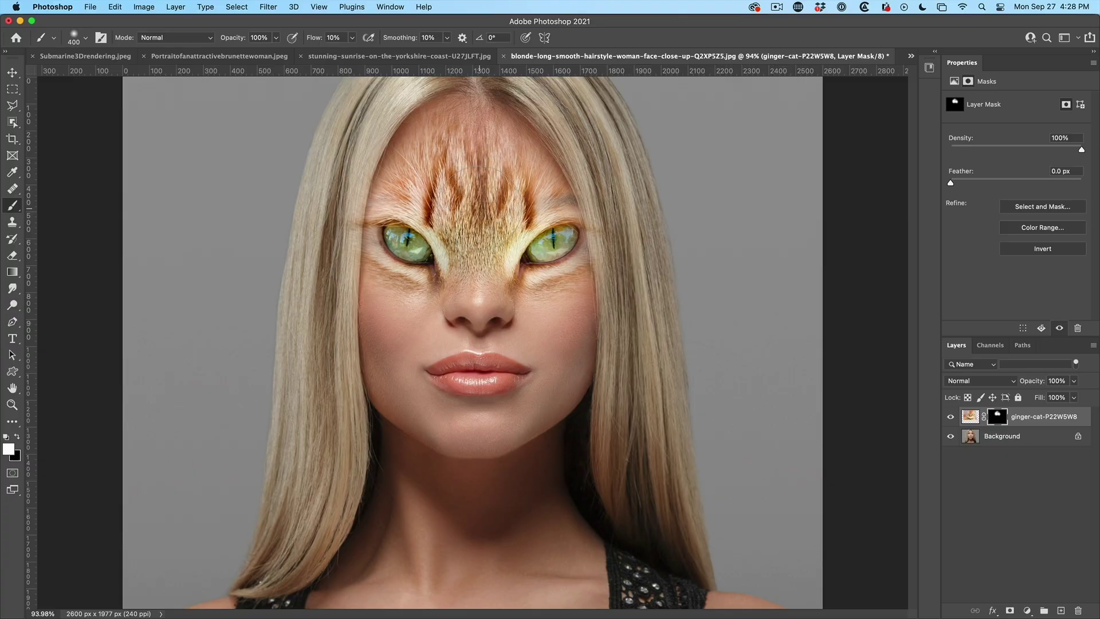
pyautogui.moveTo(480, 169)
pyautogui.mouseDown()
pyautogui.moveTo(424, 124)
pyautogui.moveTo(416, 156)
pyautogui.moveTo(420, 138)
pyautogui.moveTo(457, 113)
pyautogui.moveTo(520, 152)
pyautogui.moveTo(447, 130)
pyautogui.moveTo(380, 179)
pyautogui.moveTo(516, 163)
pyautogui.mouseUp()
# Add a new layer above the cat layer, fill it with black and hide it with a black layer mask
pyautogui.click(1060, 611)
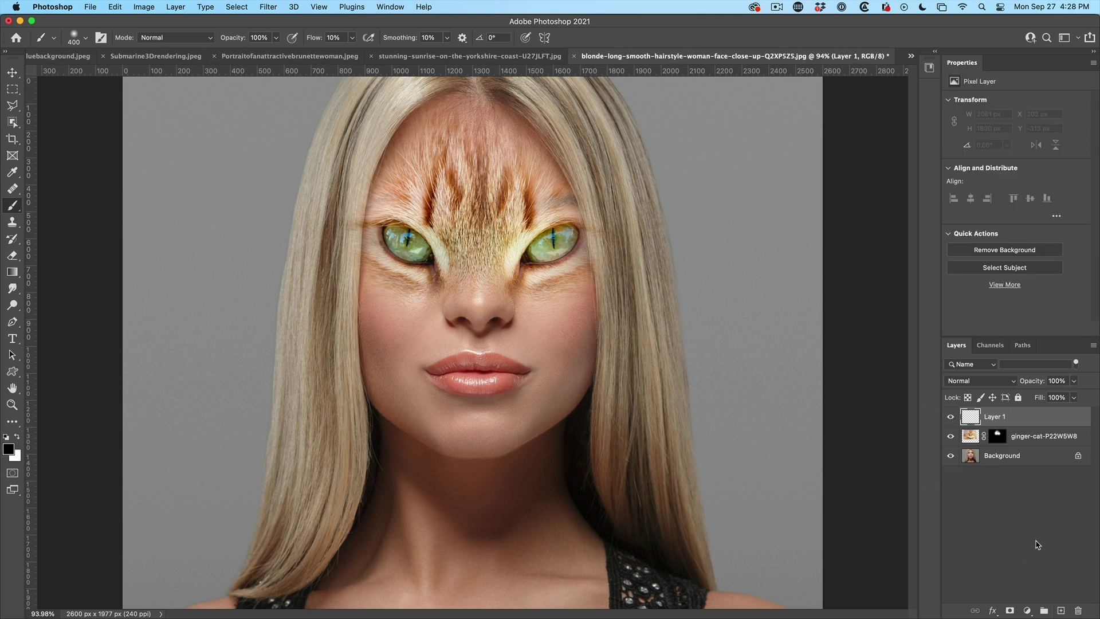
pyautogui.hotkey('alt', 'BackSpace')
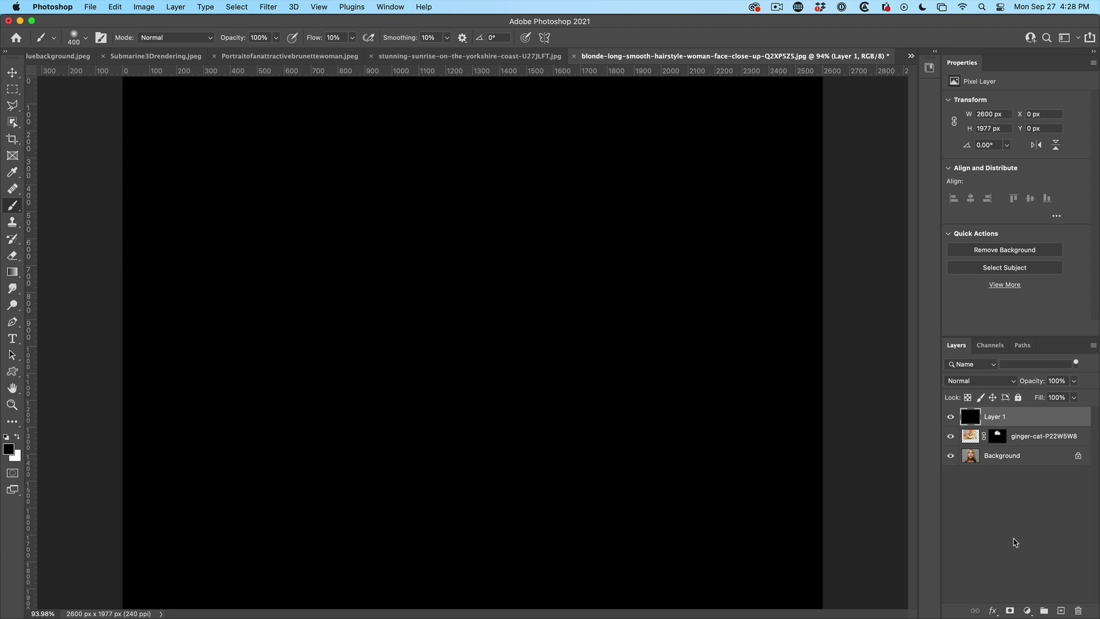
pyautogui.keyDown('alt'); pyautogui.click(1010, 611); pyautogui.keyUp('alt')
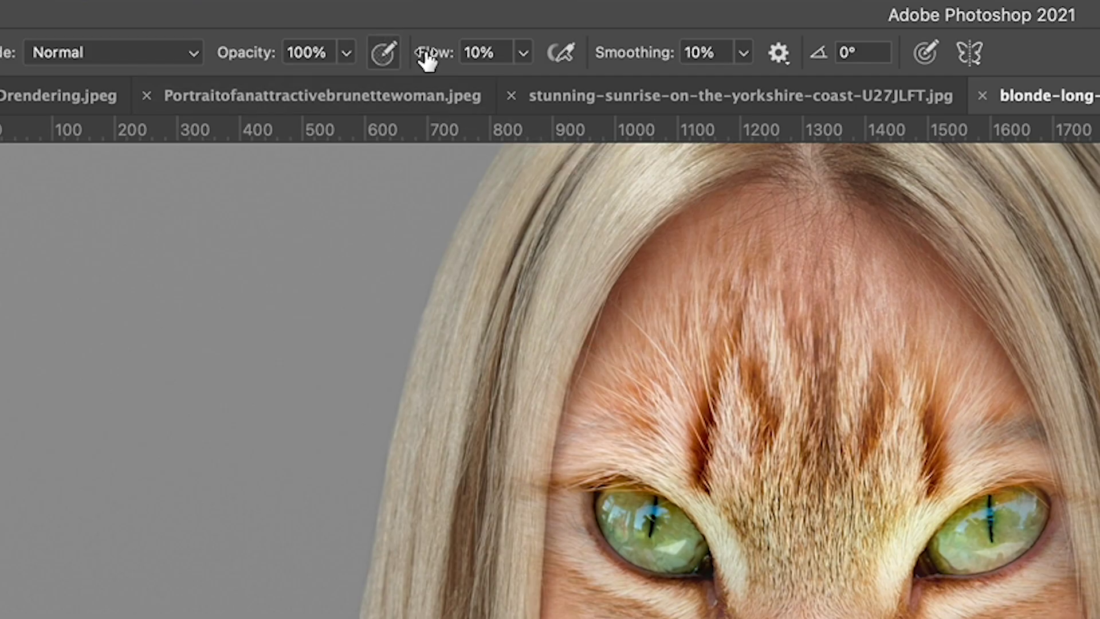
# Paint overlapping white strokes on Layer 1's mask at 20% opacity and 100% flow, over the grey background left of the hair
pyautogui.moveTo(312, 38); pyautogui.dragTo(474, 51)
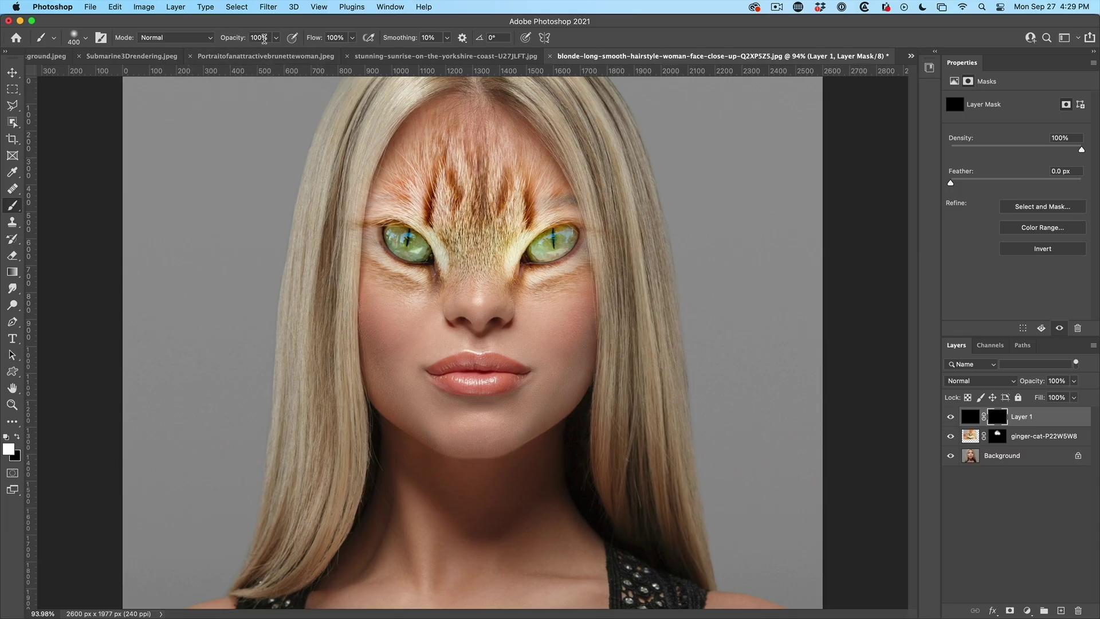
pyautogui.click(275, 37)
pyautogui.moveTo(251, 35); pyautogui.dragTo(267, 34)
pyautogui.write('1')
pyautogui.press('Return')
pyautogui.click(193, 144)
pyautogui.click(191, 146)
pyautogui.moveTo(189, 146)
pyautogui.mouseDown()
pyautogui.moveTo(184, 384)
pyautogui.moveTo(154, 298)
pyautogui.moveTo(160, 149)
pyautogui.moveTo(191, 179)
pyautogui.moveTo(200, 275)
pyautogui.moveTo(192, 418)
pyautogui.mouseUp()
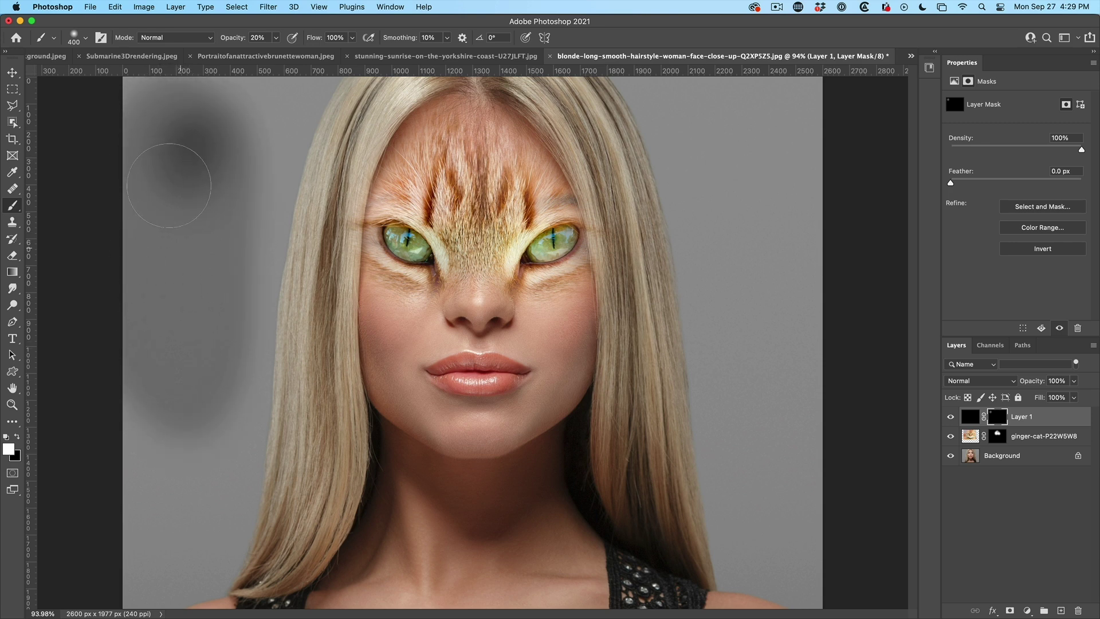
pyautogui.moveTo(205, 164)
pyautogui.mouseDown()
pyautogui.moveTo(172, 172)
pyautogui.moveTo(151, 212)
pyautogui.moveTo(150, 366)
pyautogui.mouseUp()
pyautogui.moveTo(206, 156)
pyautogui.mouseDown()
pyautogui.moveTo(162, 397)
pyautogui.moveTo(172, 191)
pyautogui.mouseUp()
pyautogui.moveTo(187, 295)
pyautogui.mouseDown()
pyautogui.moveTo(183, 166)
pyautogui.moveTo(167, 380)
pyautogui.moveTo(157, 246)
pyautogui.moveTo(184, 388)
pyautogui.moveTo(201, 380)
pyautogui.moveTo(228, 158)
pyautogui.moveTo(153, 386)
pyautogui.moveTo(176, 139)
pyautogui.moveTo(147, 193)
pyautogui.moveTo(216, 221)
pyautogui.moveTo(223, 162)
pyautogui.moveTo(230, 293)
pyautogui.moveTo(138, 143)
pyautogui.moveTo(228, 351)
pyautogui.mouseUp()
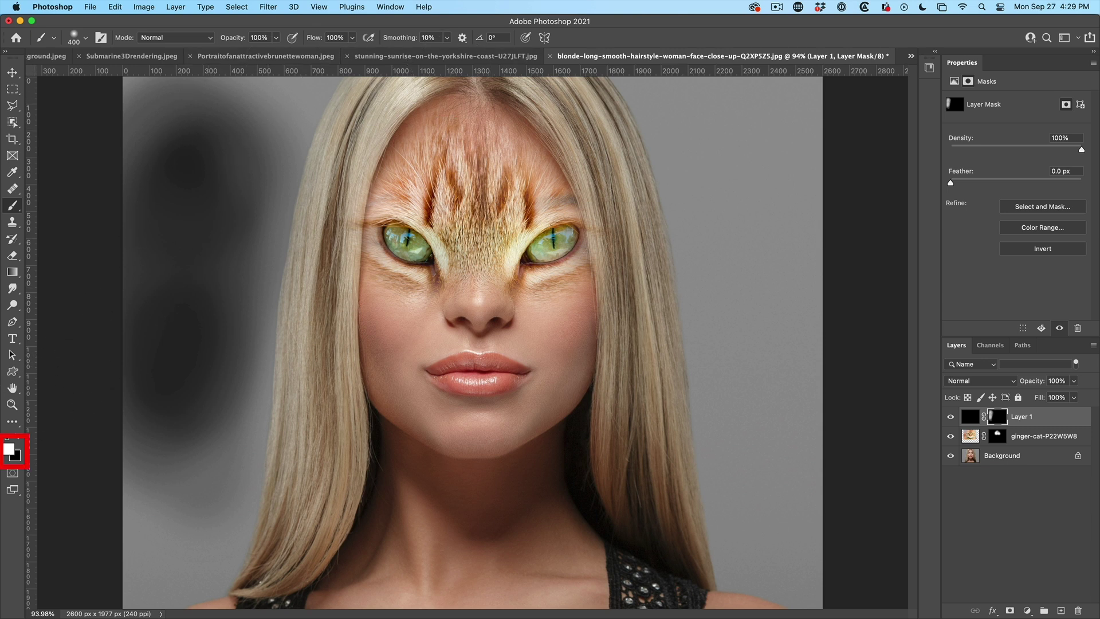
# Set the foreground color to a neutral grey with 20% brightness
pyautogui.click(9, 448)
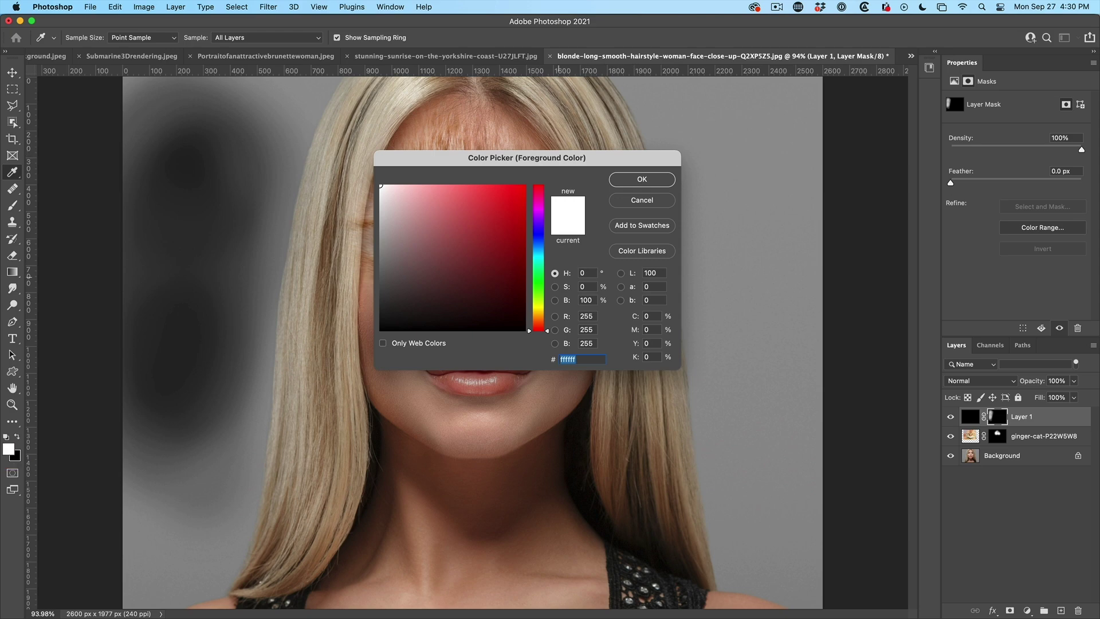
pyautogui.click(554, 300)
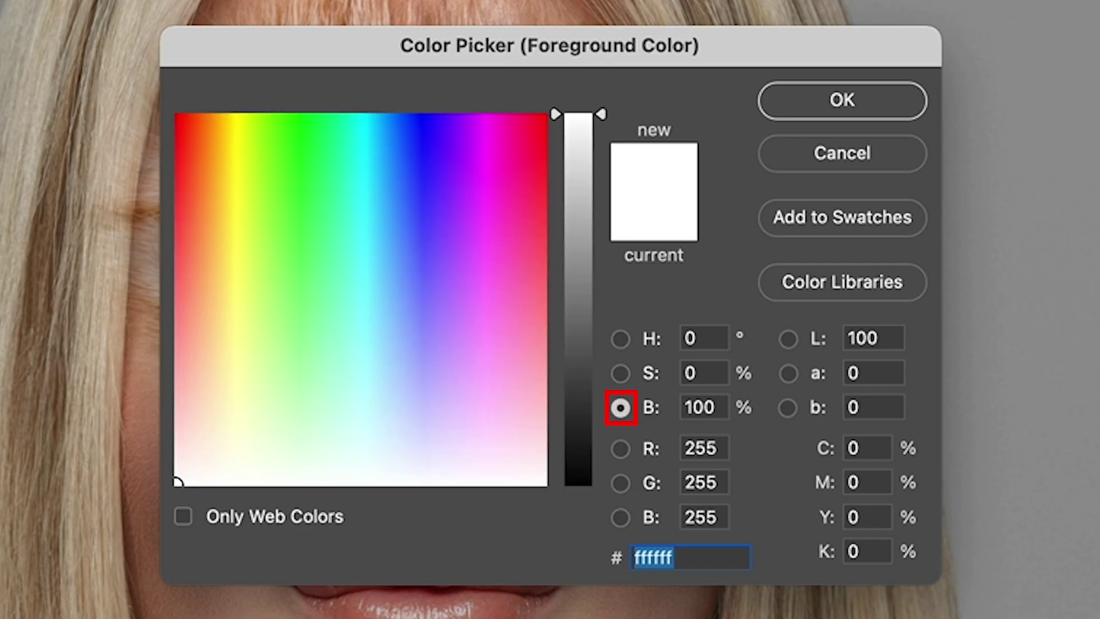
pyautogui.click(704, 407)
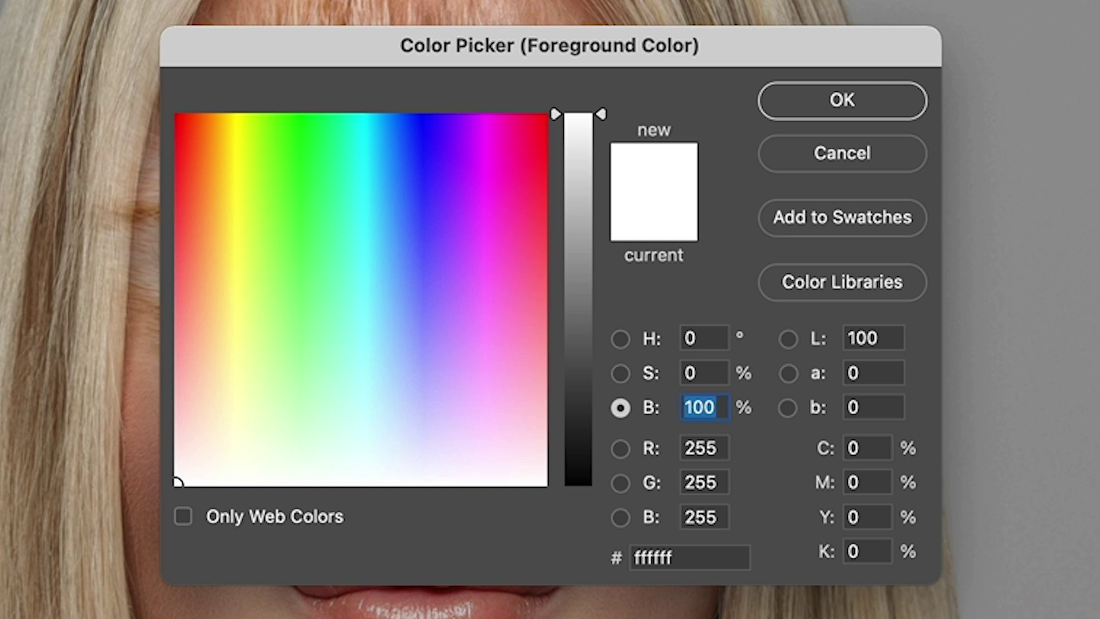
pyautogui.write('20')
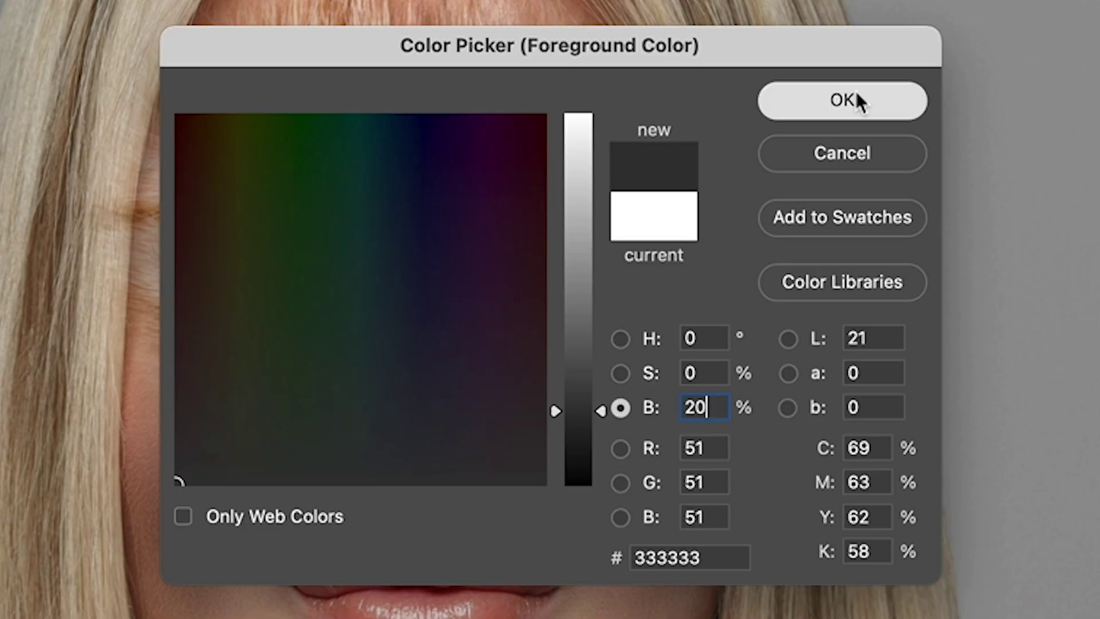
pyautogui.click(854, 100)
# Paint the mask with the dark grey and a 175 px brush over the background right of the hair
pyautogui.press('[')
pyautogui.press('[')
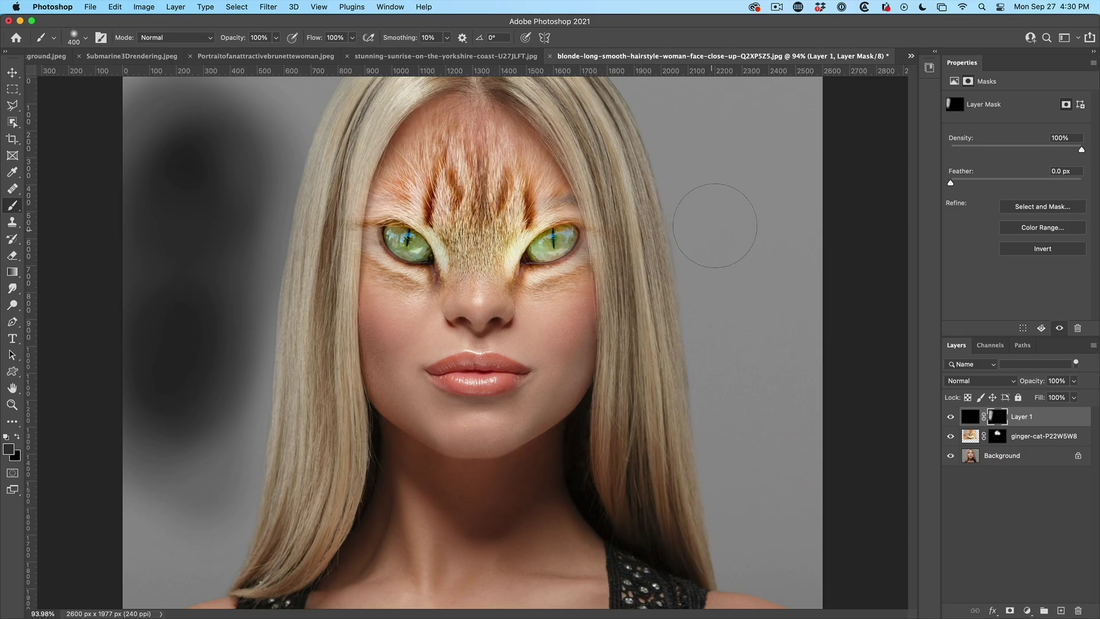
pyautogui.press('[')
pyautogui.moveTo(726, 146)
pyautogui.mouseDown()
pyautogui.moveTo(713, 150)
pyautogui.moveTo(739, 292)
pyautogui.moveTo(722, 296)
pyautogui.mouseUp()
pyautogui.moveTo(728, 231)
pyautogui.mouseDown()
pyautogui.moveTo(762, 167)
pyautogui.moveTo(779, 247)
pyautogui.moveTo(799, 206)
pyautogui.moveTo(750, 203)
pyautogui.moveTo(744, 129)
pyautogui.moveTo(719, 187)
pyautogui.moveTo(756, 315)
pyautogui.moveTo(739, 407)
pyautogui.moveTo(700, 321)
pyautogui.moveTo(688, 234)
pyautogui.moveTo(814, 160)
pyautogui.moveTo(726, 227)
pyautogui.moveTo(796, 275)
pyautogui.moveTo(796, 401)
pyautogui.moveTo(801, 270)
pyautogui.mouseUp()
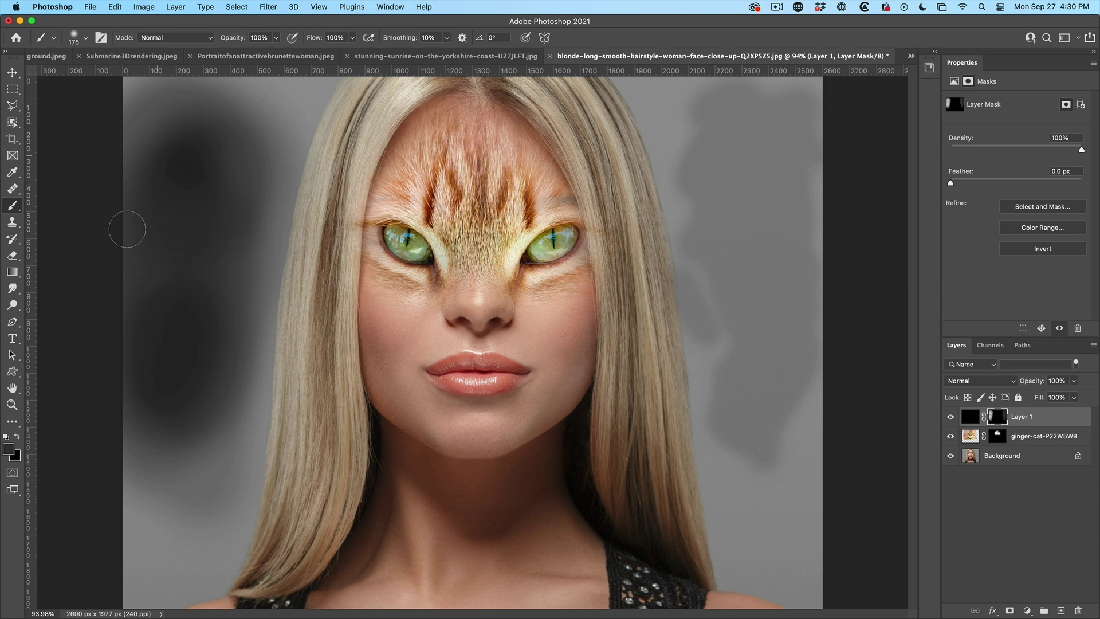
# Paint the same dark grey over the earlier white mask strokes left of the hair
pyautogui.moveTo(187, 218)
pyautogui.mouseDown()
pyautogui.moveTo(182, 166)
pyautogui.moveTo(148, 254)
pyautogui.moveTo(149, 171)
pyautogui.moveTo(189, 163)
pyautogui.moveTo(187, 228)
pyautogui.moveTo(205, 213)
pyautogui.moveTo(202, 255)
pyautogui.moveTo(225, 220)
pyautogui.moveTo(186, 431)
pyautogui.moveTo(198, 344)
pyautogui.moveTo(152, 412)
pyautogui.moveTo(127, 415)
pyautogui.moveTo(139, 302)
pyautogui.moveTo(143, 458)
pyautogui.mouseUp()
pyautogui.moveTo(140, 534)
pyautogui.mouseDown()
pyautogui.moveTo(149, 475)
pyautogui.moveTo(172, 505)
pyautogui.mouseUp()
pyautogui.moveTo(194, 193)
pyautogui.mouseDown()
pyautogui.moveTo(241, 166)
pyautogui.moveTo(261, 269)
pyautogui.moveTo(249, 309)
pyautogui.moveTo(135, 222)
pyautogui.moveTo(146, 137)
pyautogui.moveTo(206, 117)
pyautogui.moveTo(227, 124)
pyautogui.moveTo(198, 369)
pyautogui.moveTo(215, 316)
pyautogui.moveTo(207, 370)
pyautogui.mouseUp()
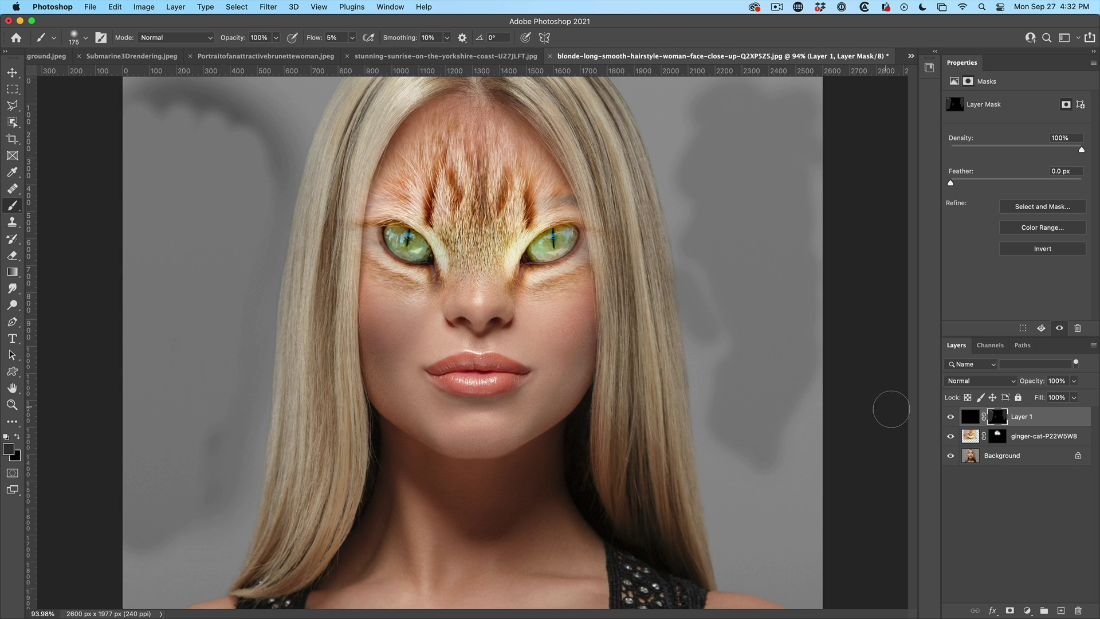
# Delete the black Layer 1
pyautogui.click(968, 418)
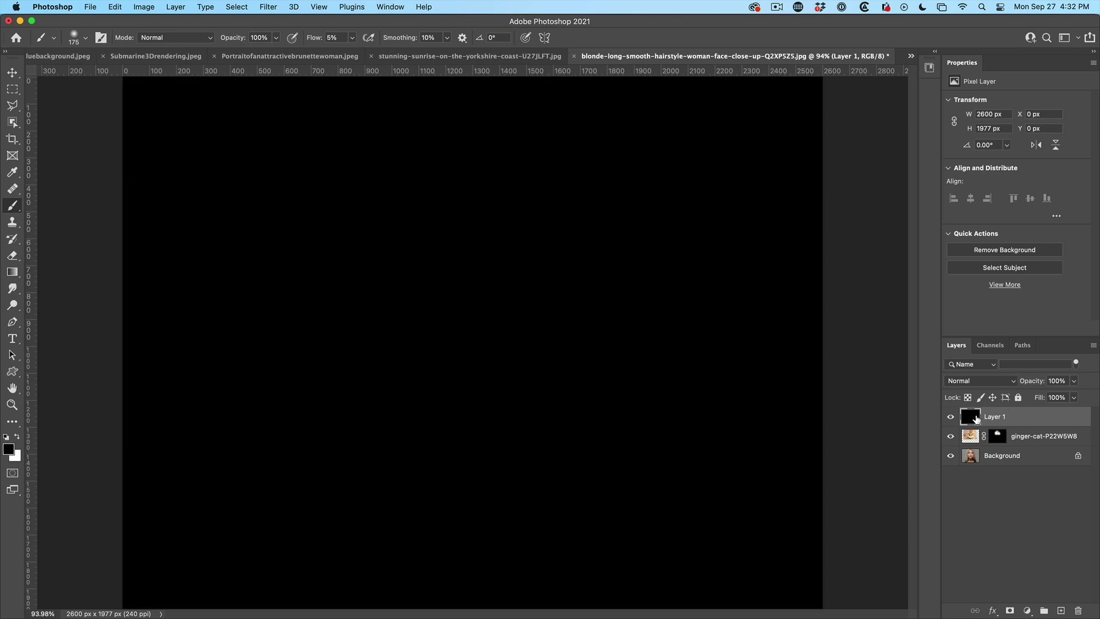
pyautogui.press('BackSpace')
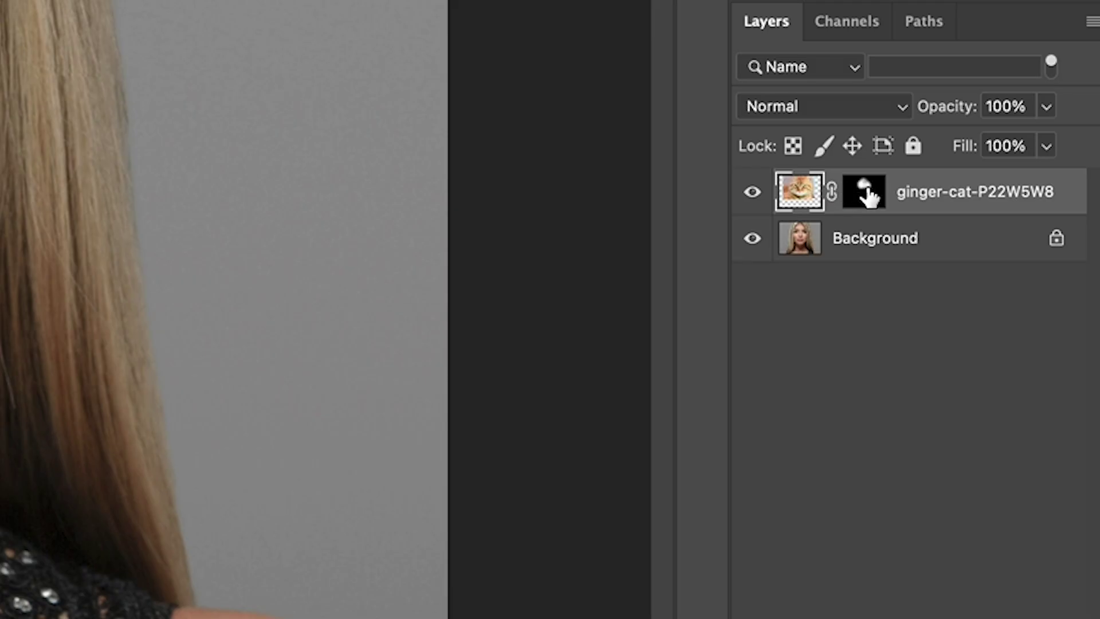
# Target the cat layer's mask, reduce the brush to 90 px and set the foreground color to a grey with 40% brightness
pyautogui.click(998, 415)
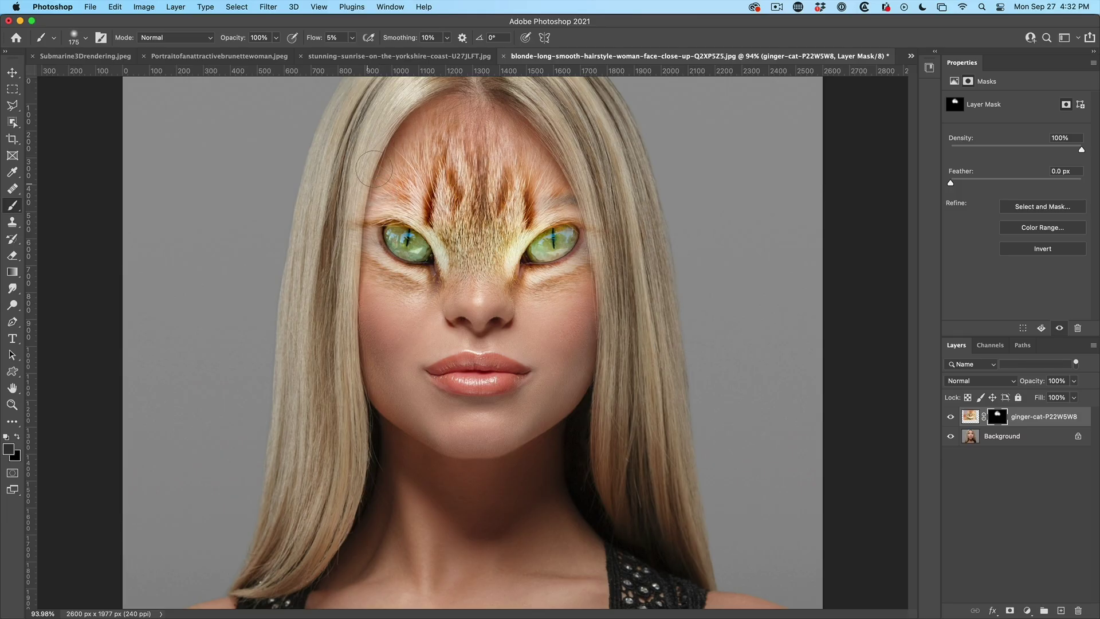
pyautogui.moveTo(495, 94)
pyautogui.mouseDown()
pyautogui.moveTo(465, 110)
pyautogui.moveTo(468, 123)
pyautogui.moveTo(448, 131)
pyautogui.moveTo(432, 163)
pyautogui.mouseUp()
pyautogui.press('[')
pyautogui.press('[')
pyautogui.press('[')
pyautogui.press('[')
pyautogui.click(9, 449)
pyautogui.click(585, 299)
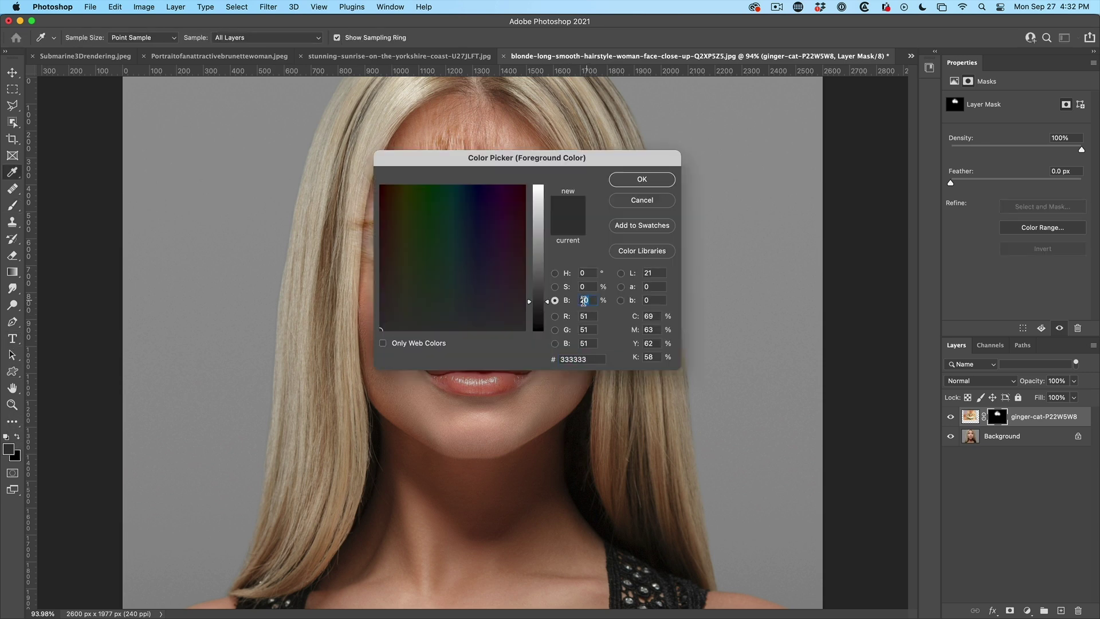
pyautogui.write('40')
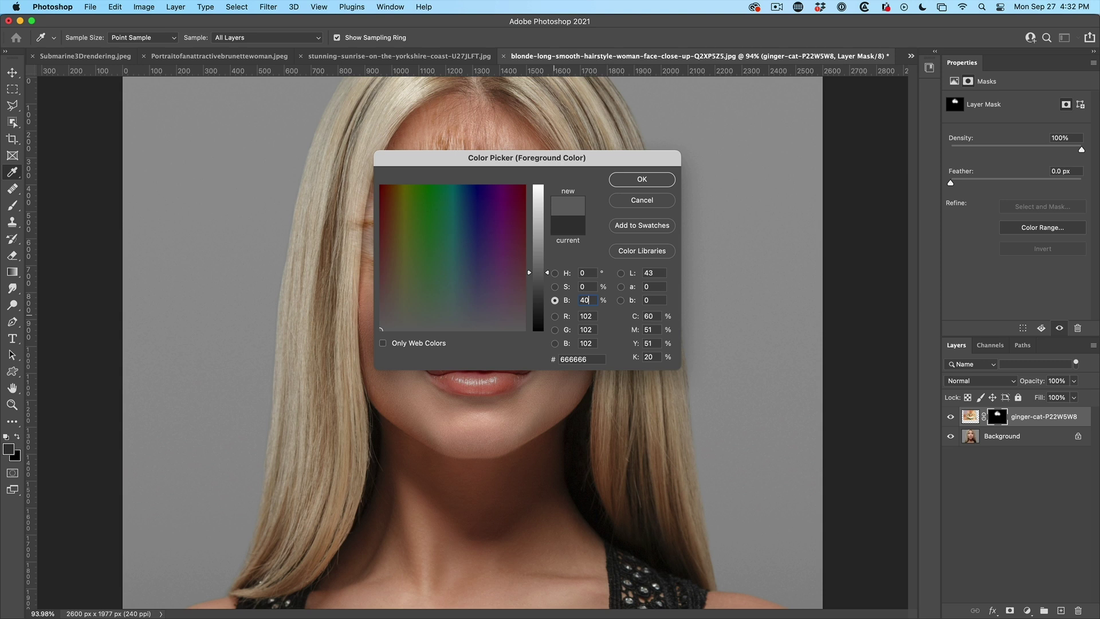
pyautogui.click(641, 179)
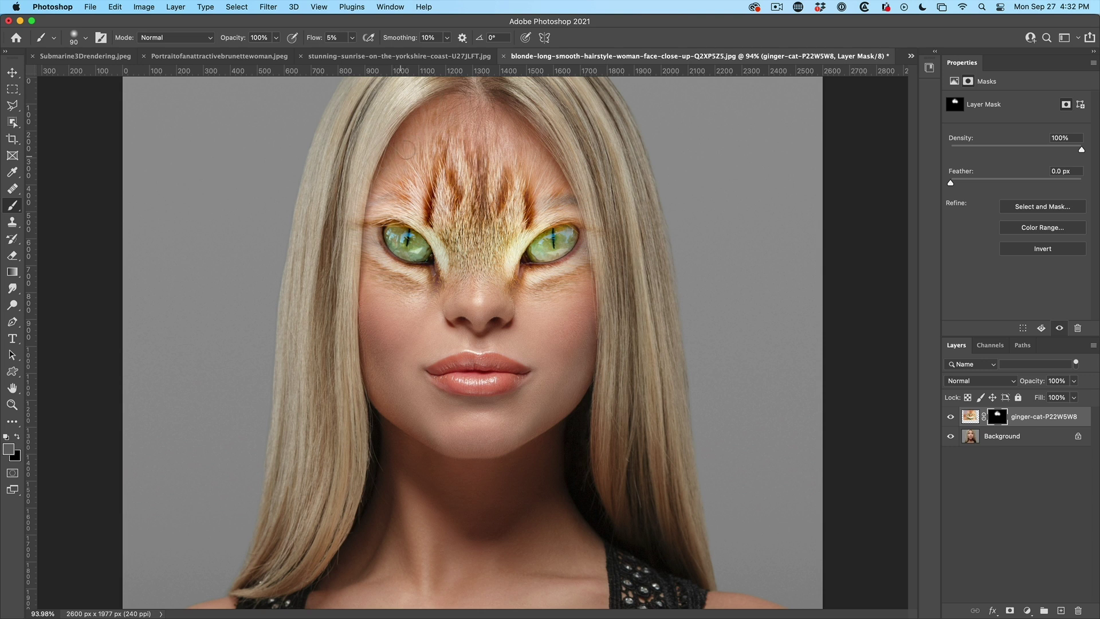
# Paint the 40% grey at 100% flow over the forehead and brow edges on the cat layer's mask
pyautogui.moveTo(314, 38)
pyautogui.mouseDown()
pyautogui.moveTo(355, 40)
pyautogui.moveTo(444, 159)
pyautogui.mouseUp()
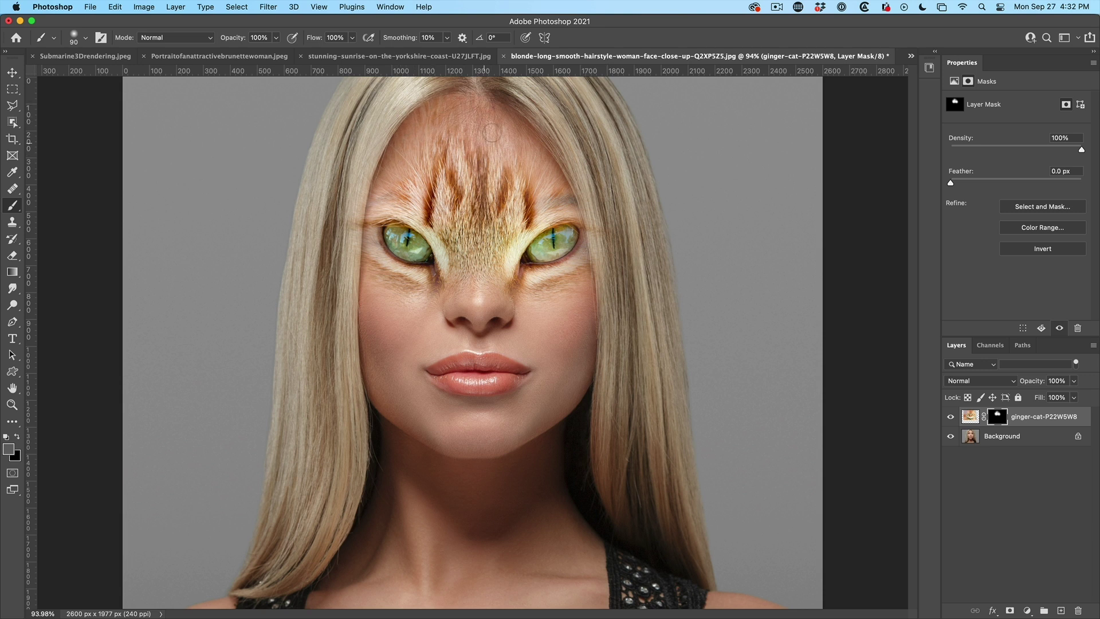
pyautogui.moveTo(549, 198); pyautogui.dragTo(557, 189)
pyautogui.press(']')
pyautogui.press(']')
pyautogui.press(']')
# Set the flow to 4% and the foreground to 90% brightness, and brush cat fur back in on the forehead with a 90 px brush
pyautogui.hotkey('shift', '0')
pyautogui.hotkey('shift', '4')
pyautogui.press('[')
pyautogui.press('[')
pyautogui.press('[')
pyautogui.click(8, 449)
pyautogui.write('ffffff')
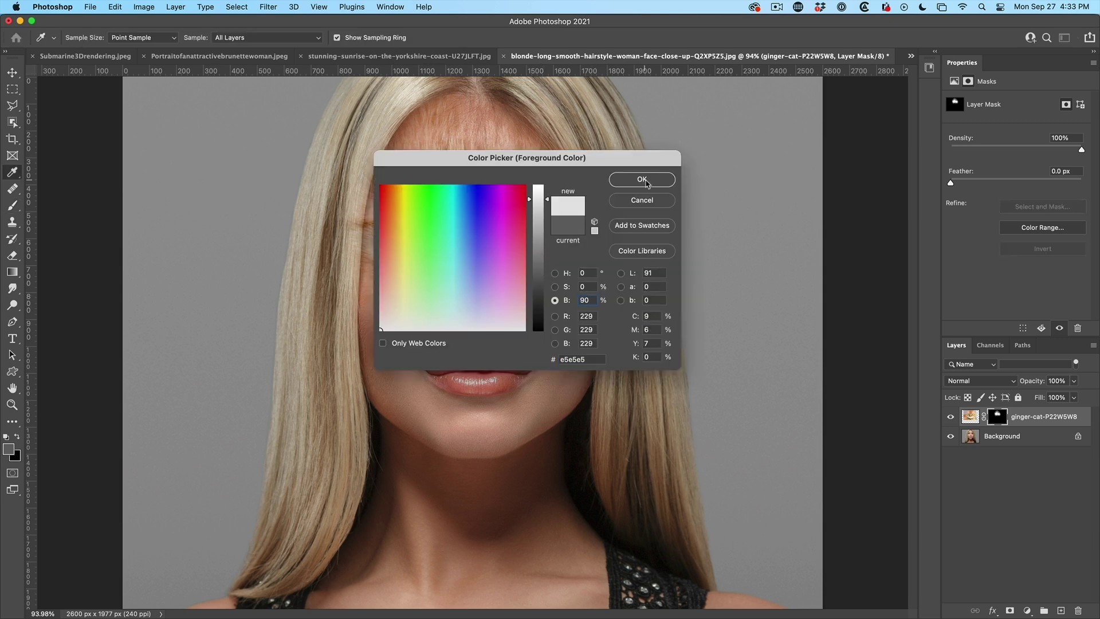
pyautogui.press('Return')
pyautogui.moveTo(467, 124); pyautogui.dragTo(482, 144)
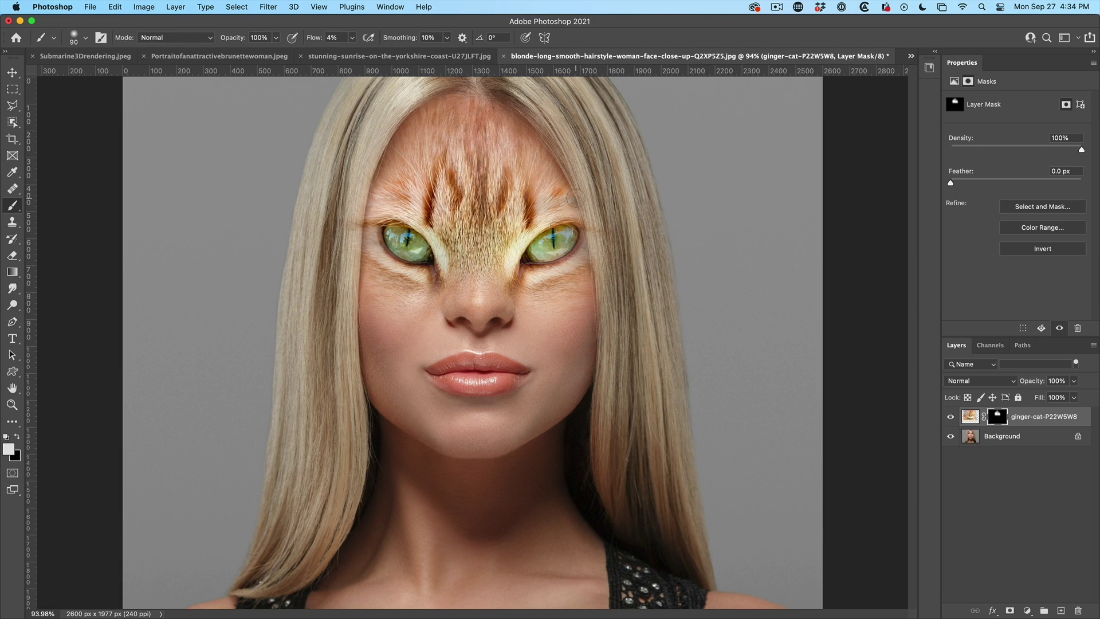